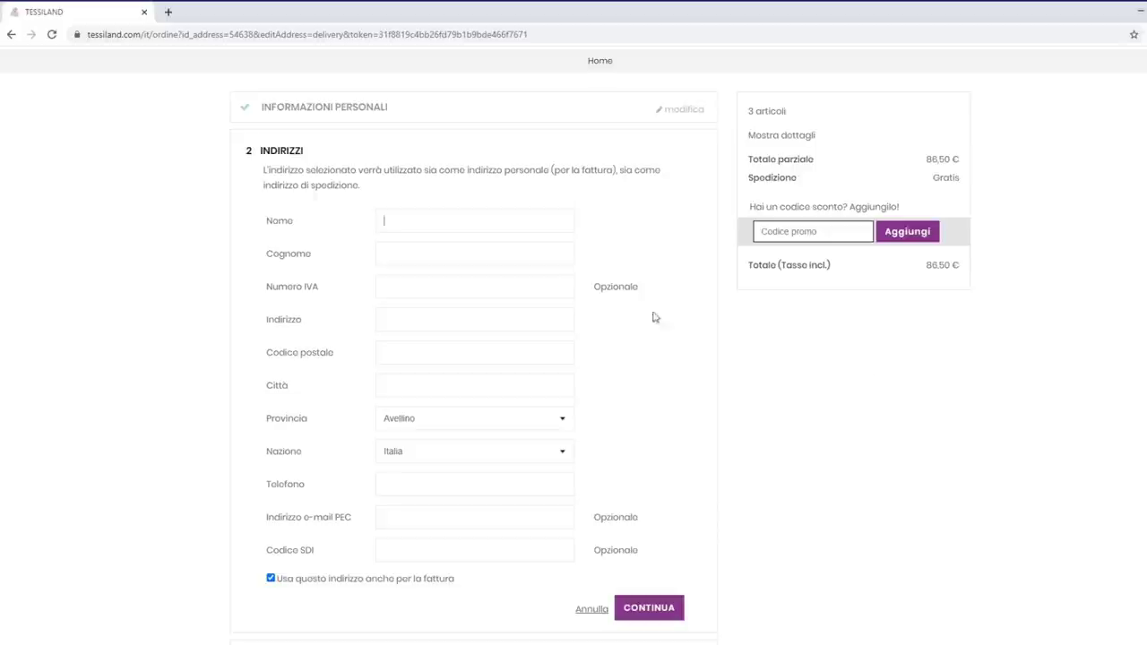
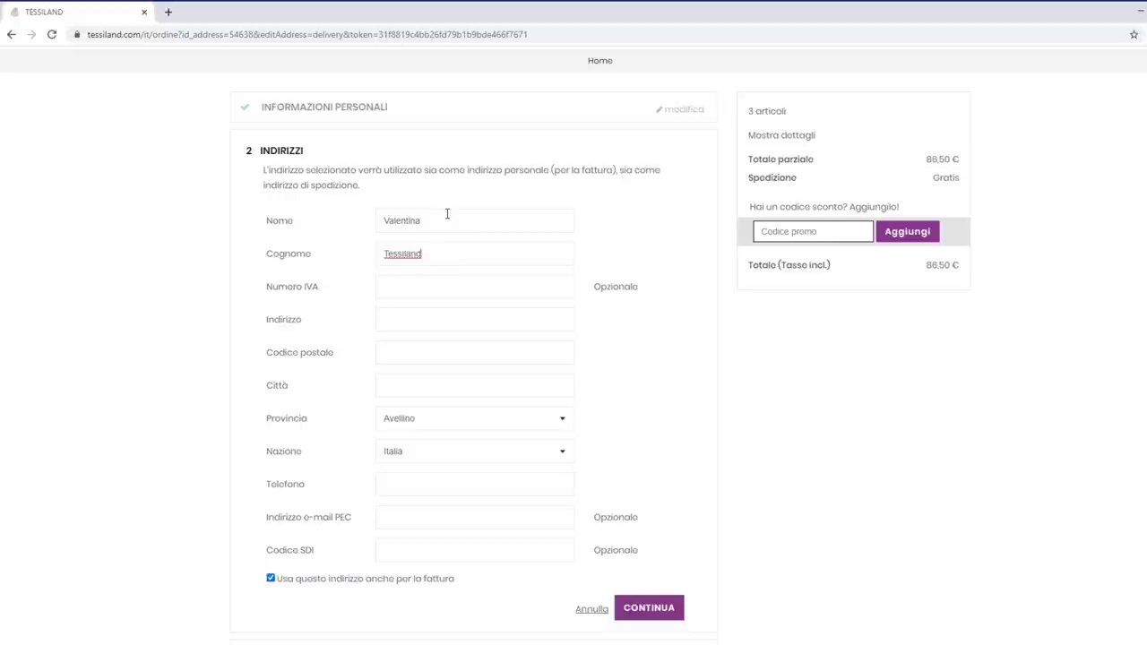
Enter the customer's name in Nome and a 'c.o.' note in Cognome
text(c.o.)
text(.)
text( --)
text(---)
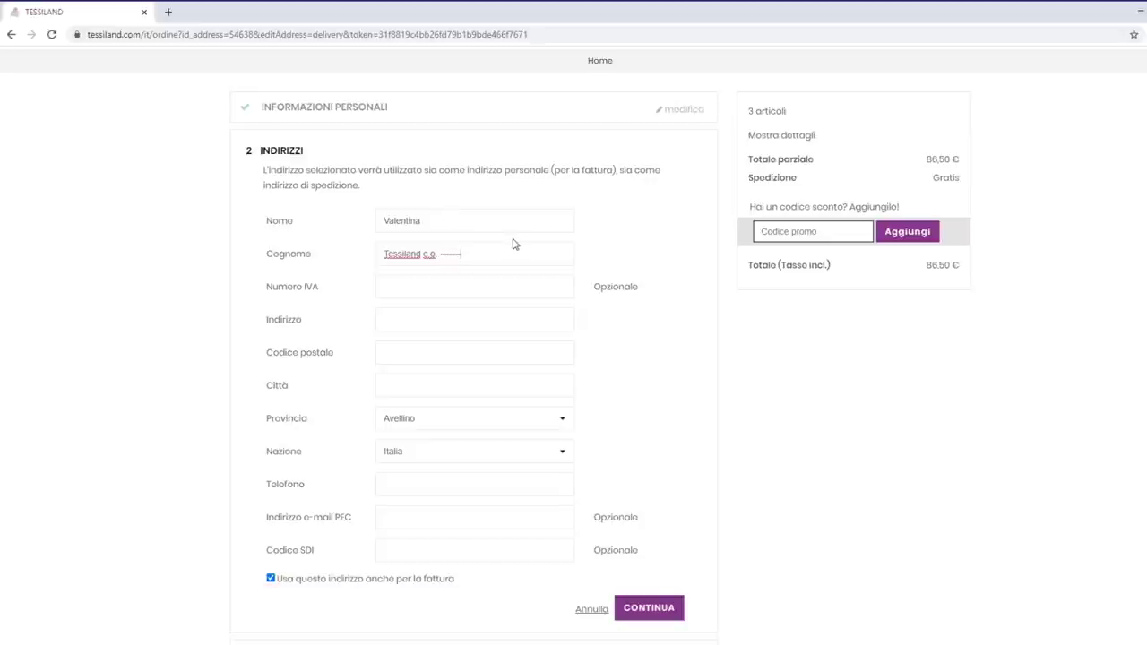
Move the surname out of Cognome so it follows the first name in Nome
click(462, 254)
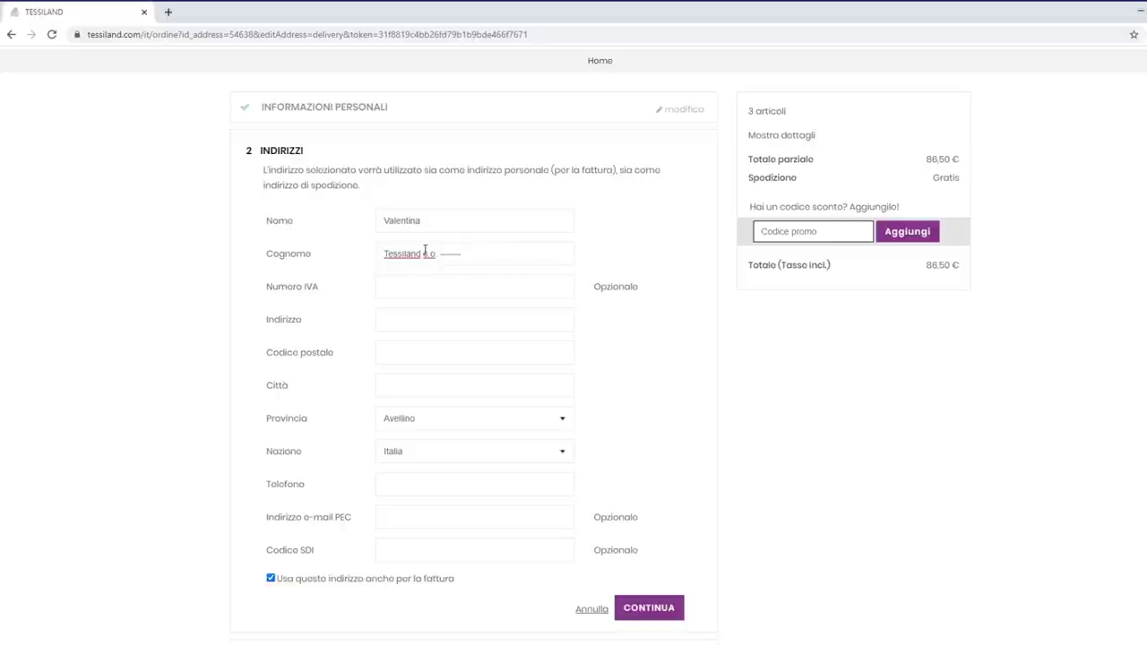
drag(423, 254, 381, 251)
key(ctrl+c)
key(BackSpace)
click(473, 223)
key(ctrl+v)
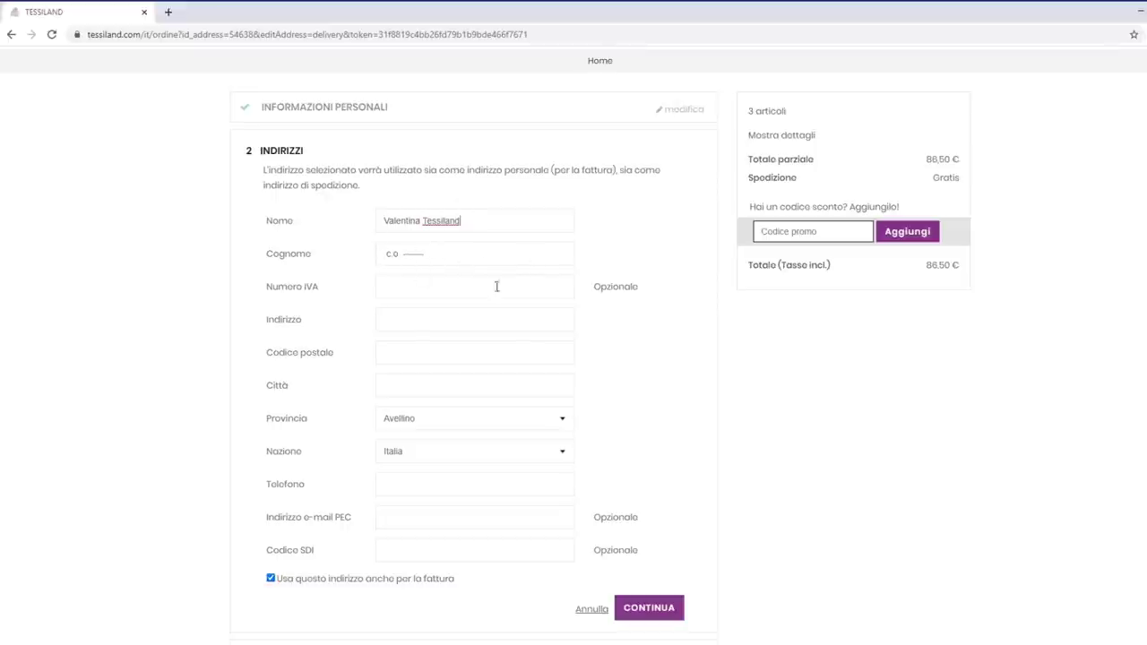
Enter the street address in Indirizzo, with 'snc' in place of a house number
click(390, 318)
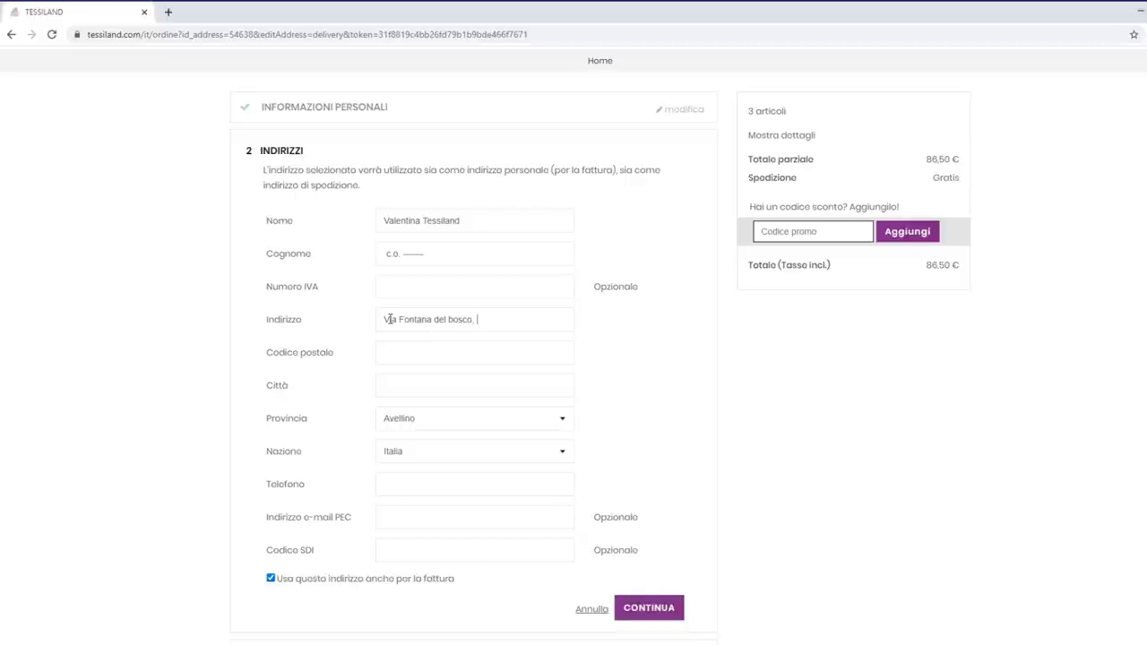
Fill in the delivery postal code and the two-word city name in Città
key(Tab)
key(Tab)
Add the customer's phone number, untick 'Usa questo indirizzo anche per la fattura' and continue
click(518, 487)
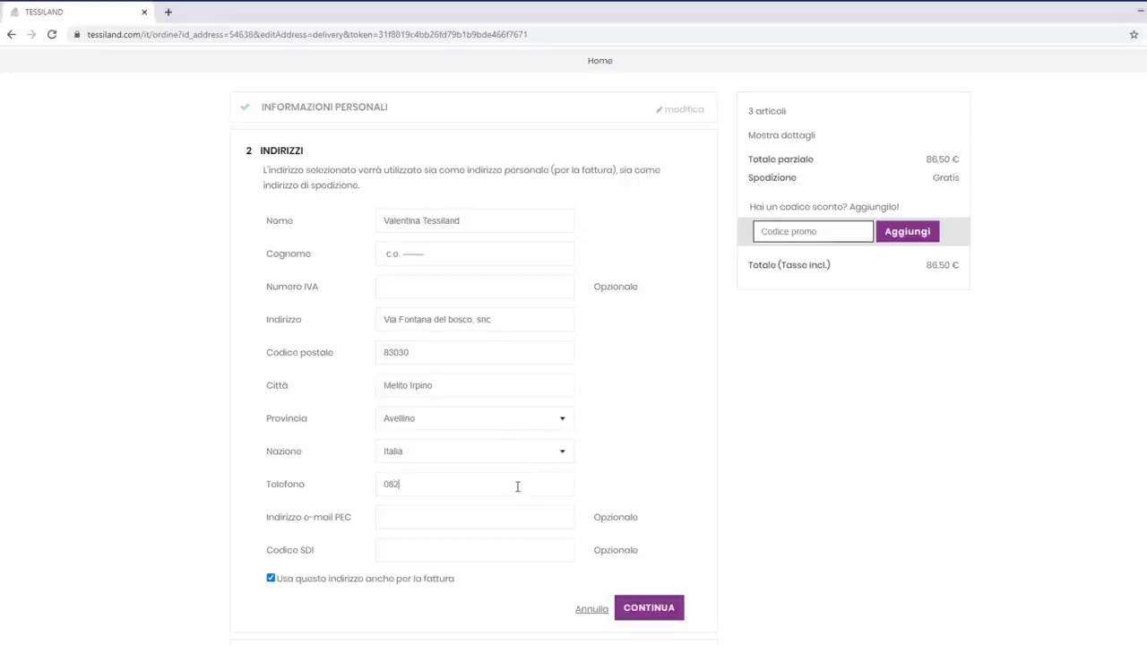
scroll(500, 613, down, 1)
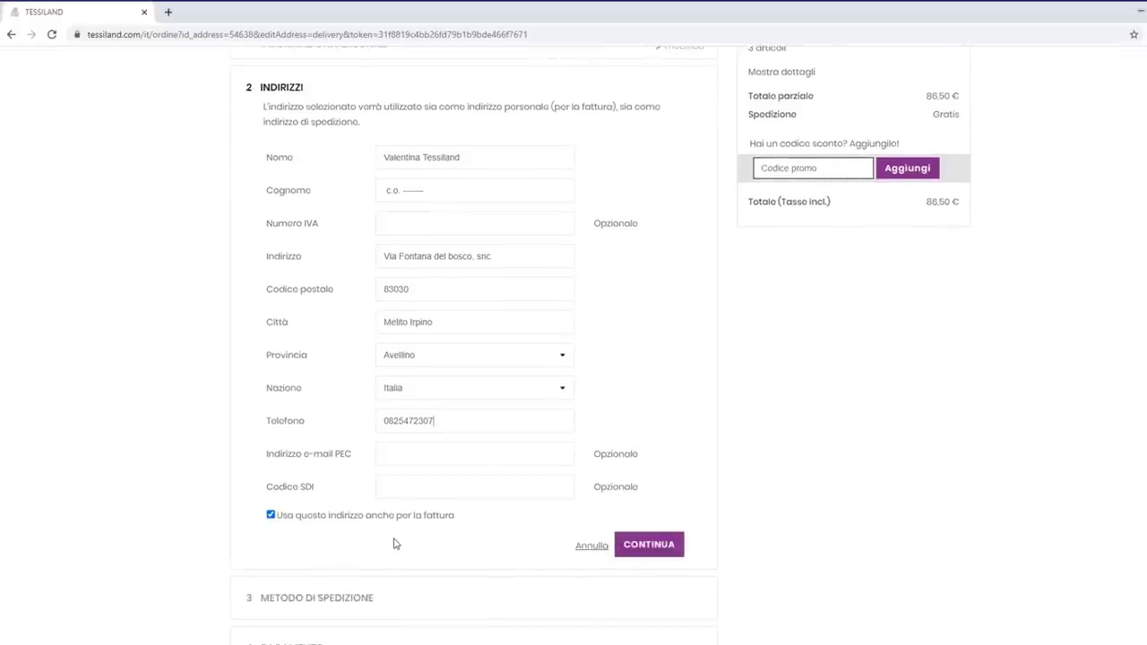
click(272, 516)
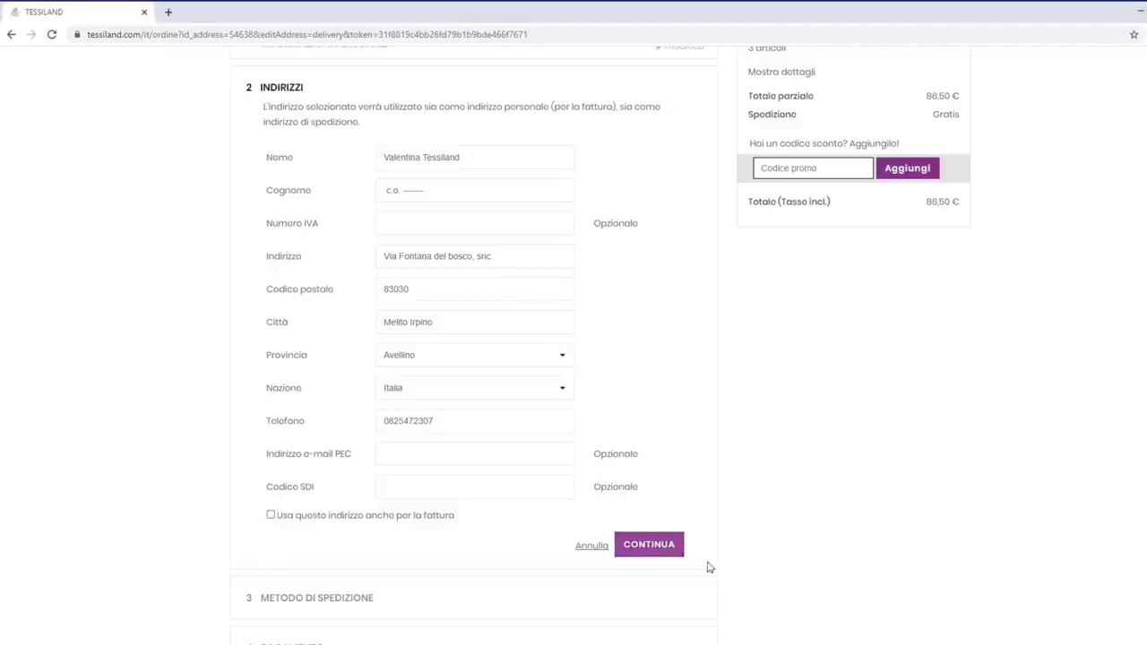
click(651, 545)
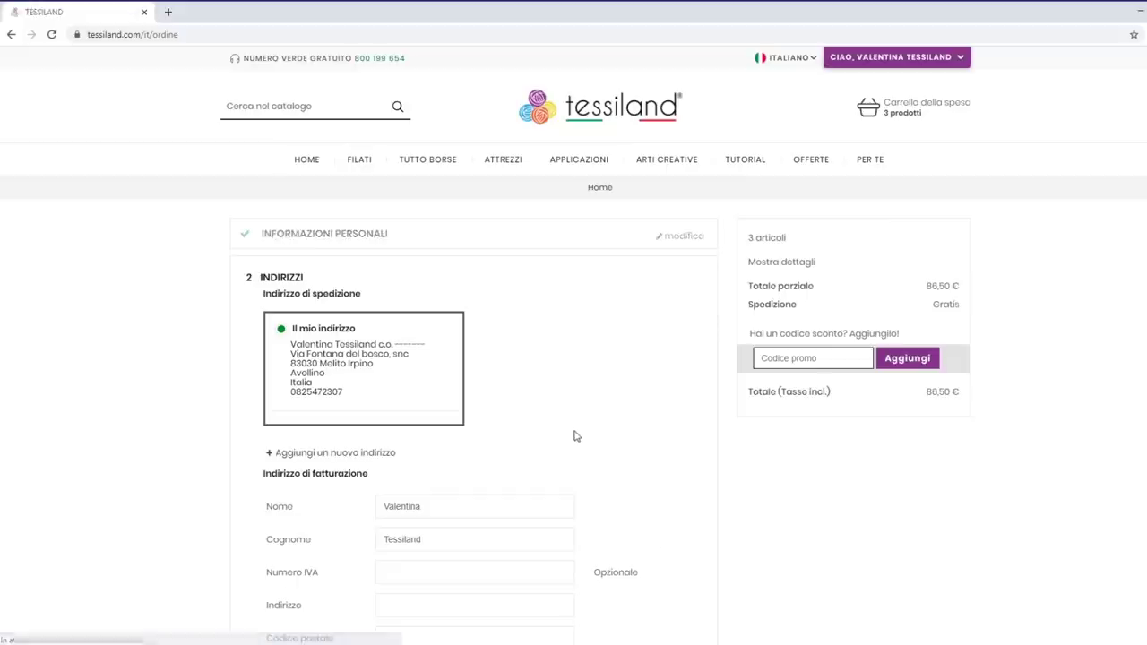
Scroll through the new Indirizzo di fatturazione form below the saved address card
scroll(577, 436, down, 1)
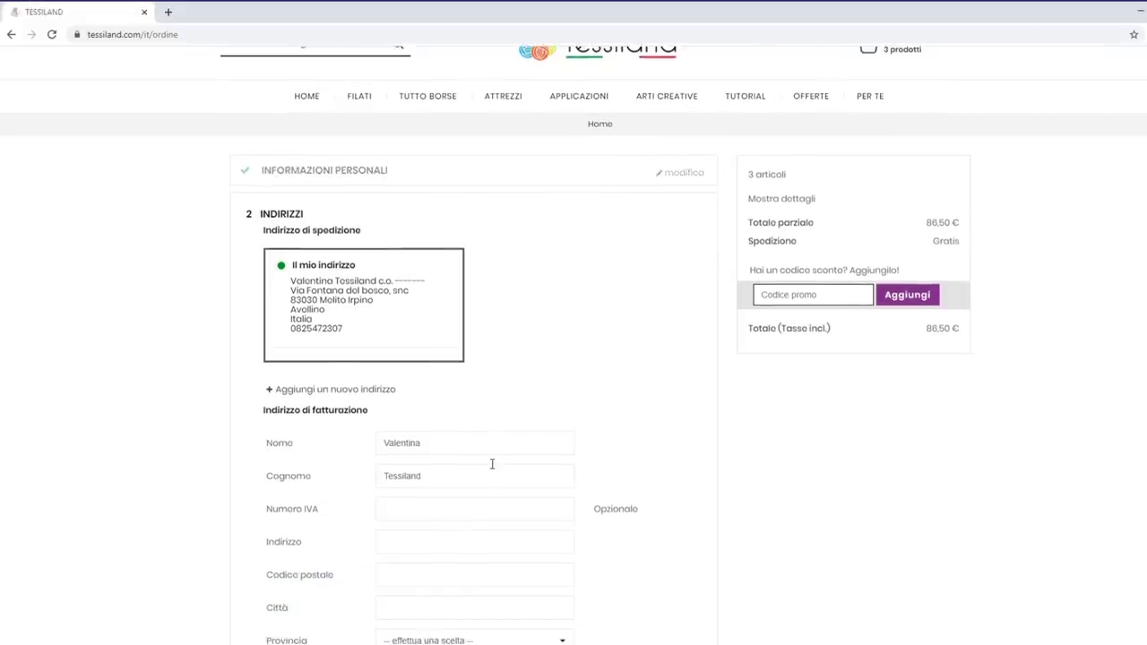
scroll(495, 489, down, 1)
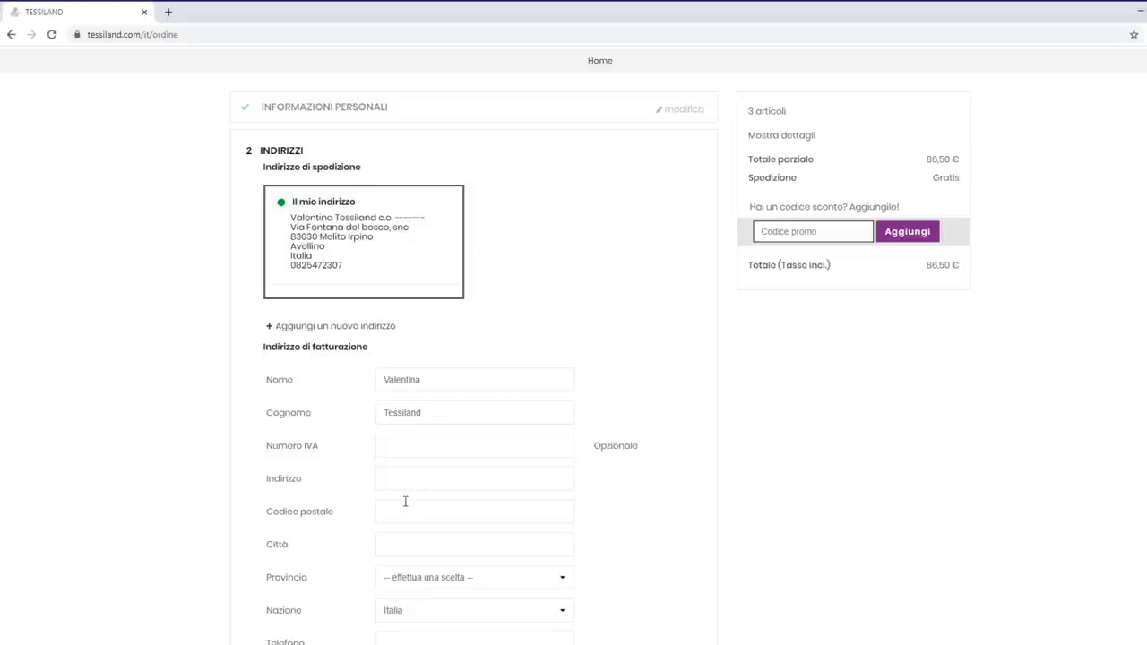
scroll(443, 374, down, 1)
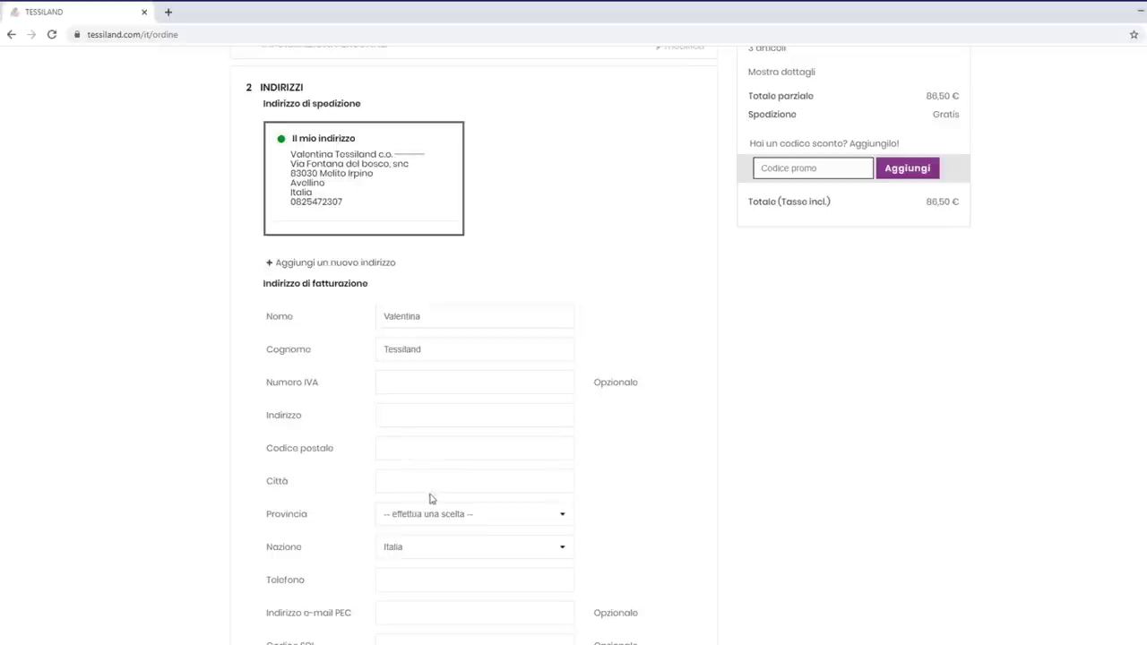
scroll(449, 492, down, 1)
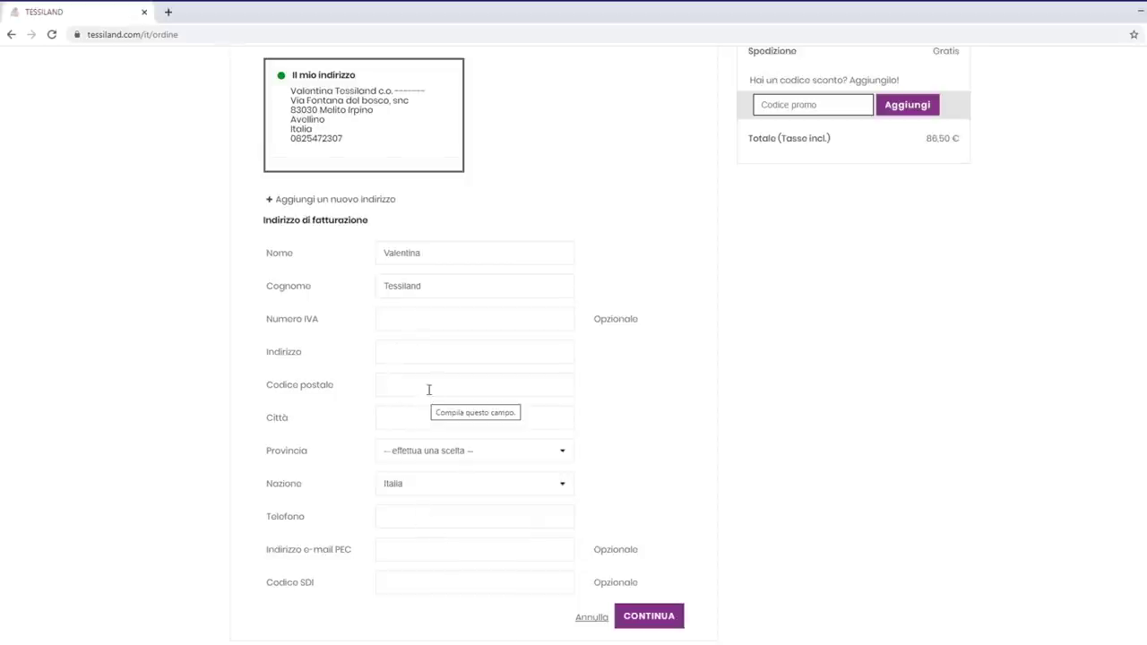
Enter the company's VAT number in Numero IVA and focus the empty Codice SDI field
click(406, 320)
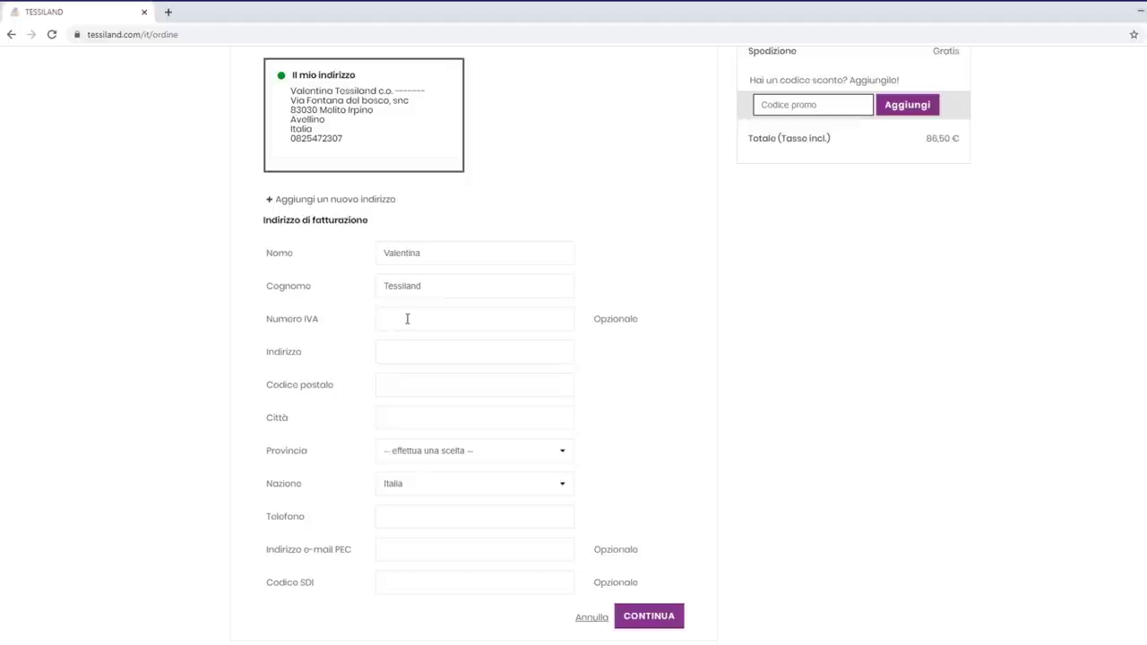
text(00000000000)
scroll(463, 549, down, 1)
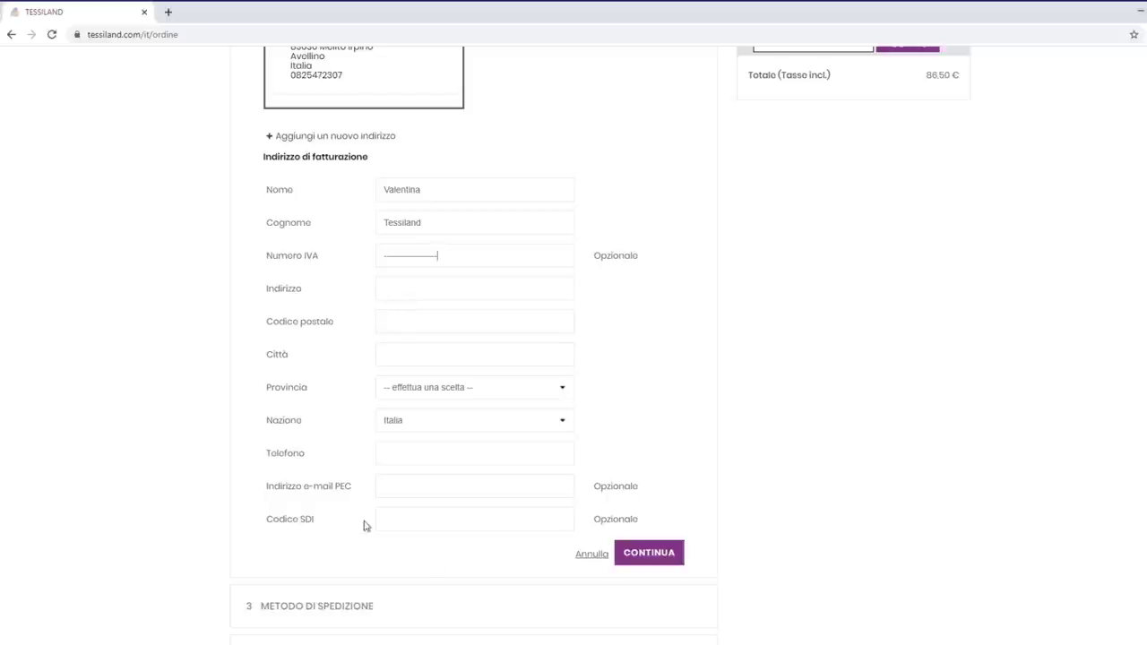
click(410, 523)
click(384, 511)
scroll(452, 339, up, 1)
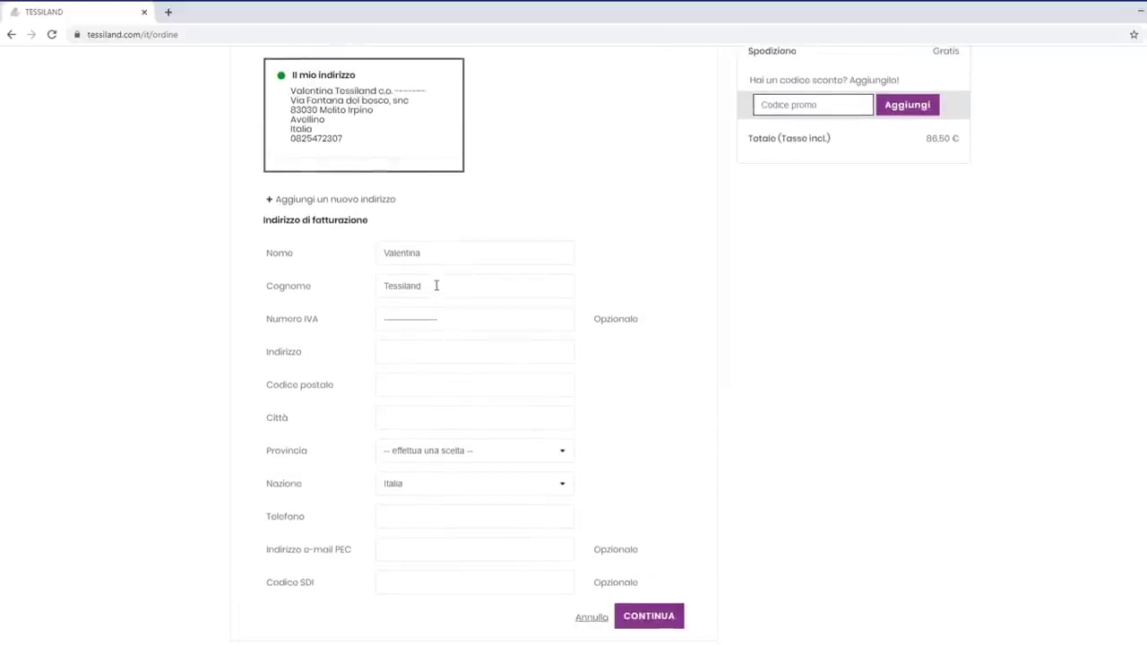